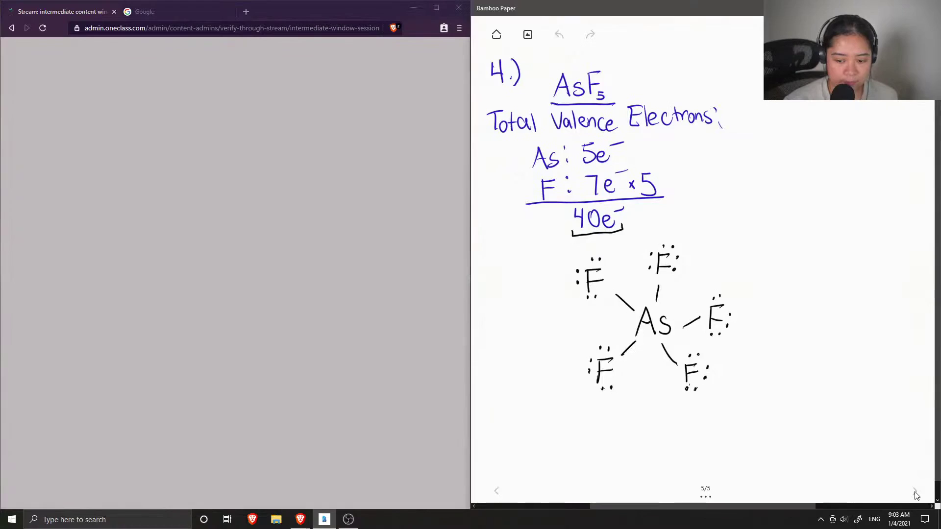
- Go to a blank page and expand the full OneClass question on 2-ethyloxirane with NaCN
click(915, 491)
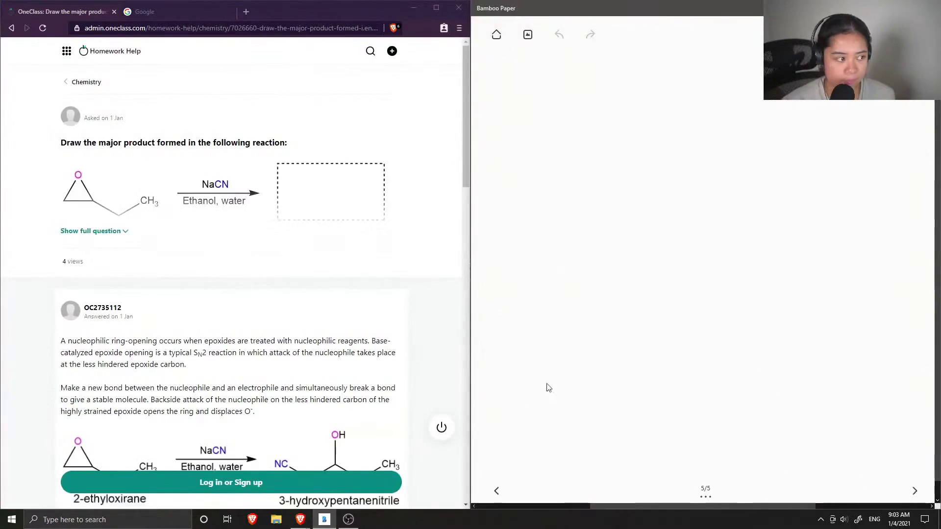
click(123, 231)
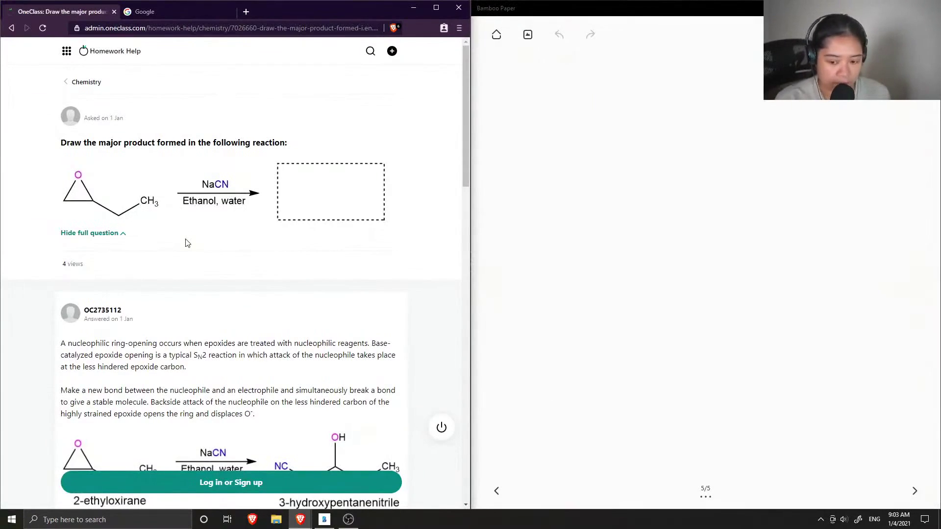
- Write '5)' and draw the epoxide ring with its CH3 chain beneath it
mouse_move(485, 62)
mouse_down()
mouse_move(496, 60)
mouse_move(487, 76)
mouse_move(501, 85)
mouse_up()
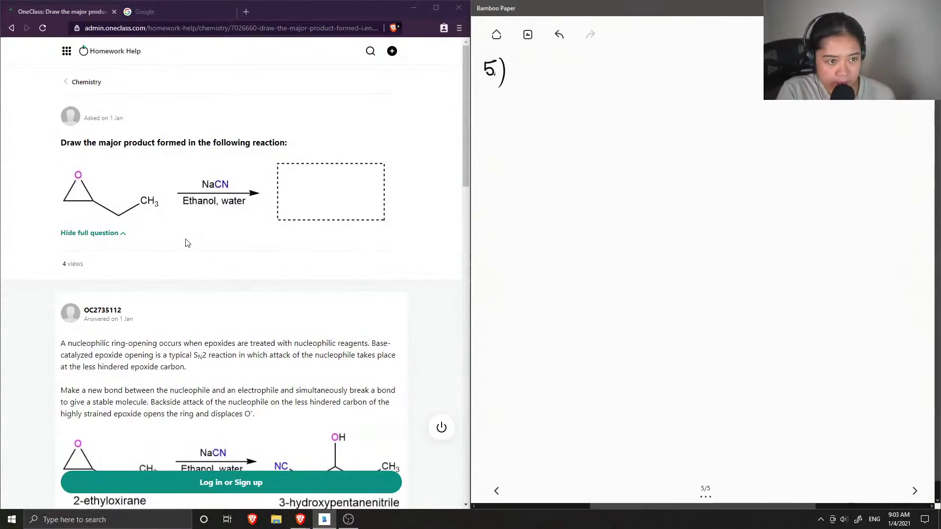
mouse_move(501, 121)
mouse_down()
mouse_move(489, 136)
mouse_move(512, 106)
mouse_up()
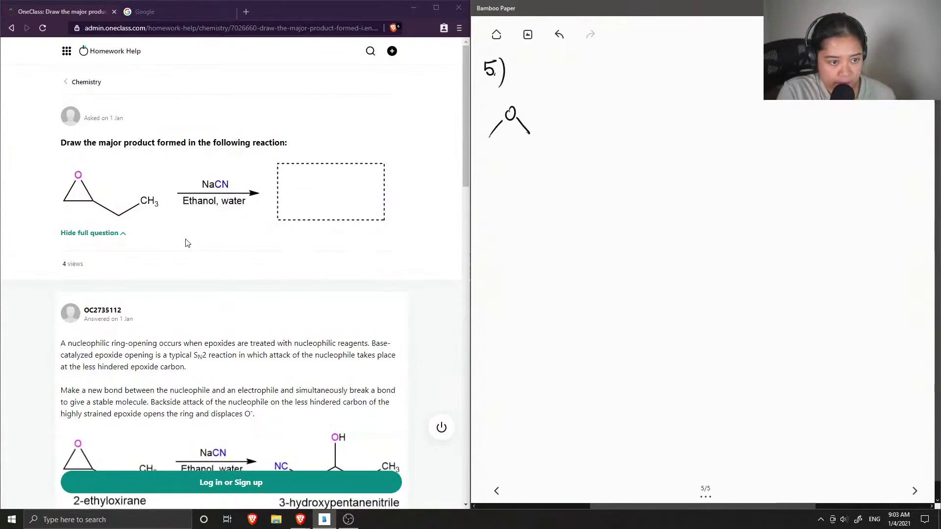
mouse_move(490, 136)
mouse_down()
mouse_move(518, 134)
mouse_move(515, 119)
mouse_move(540, 144)
mouse_move(567, 125)
mouse_move(585, 143)
mouse_move(672, 122)
mouse_move(629, 101)
mouse_up()
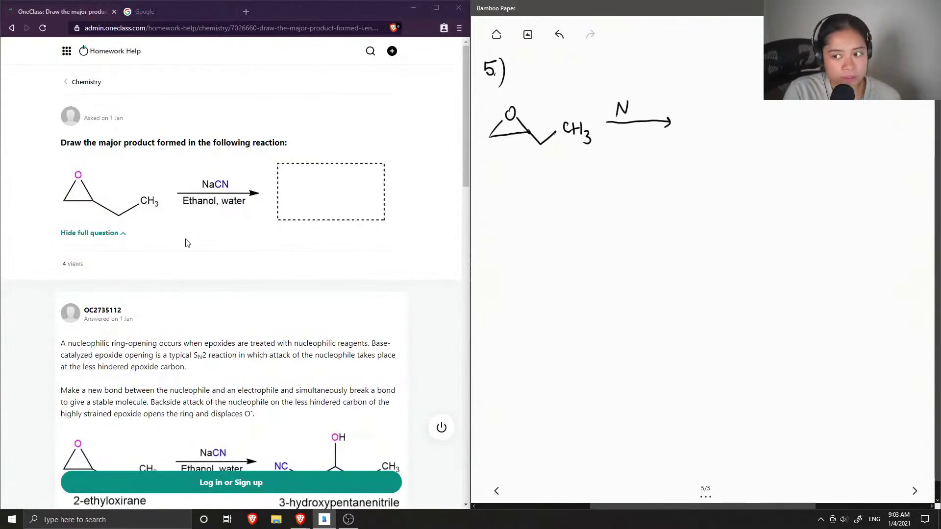
- Label the reaction arrow with NaCN above and EtOH, H2O below
mouse_move(632, 107)
mouse_down()
mouse_move(629, 115)
mouse_move(656, 102)
mouse_up()
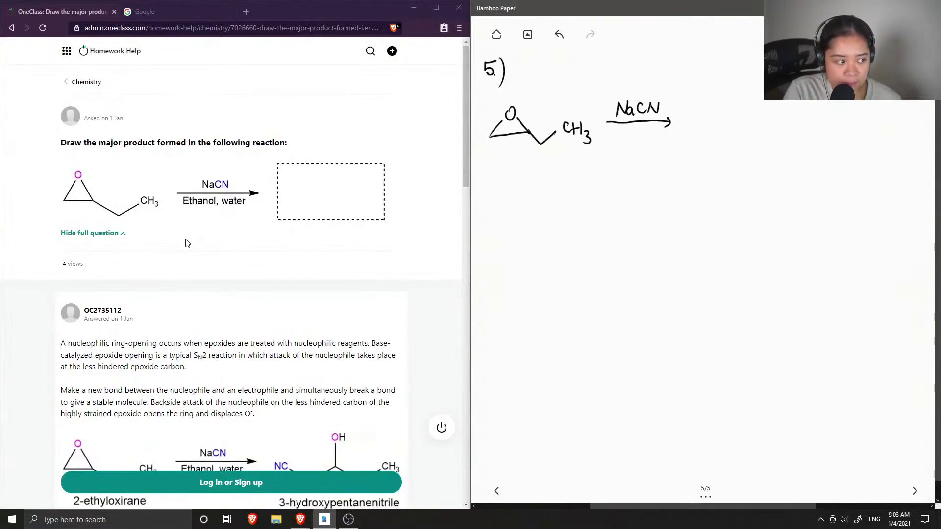
mouse_move(608, 127)
mouse_down()
mouse_move(614, 140)
mouse_move(625, 129)
mouse_move(636, 141)
mouse_up()
drag(640, 139, 655, 134)
mouse_move(655, 127)
mouse_down()
mouse_move(665, 145)
mouse_move(673, 133)
mouse_up()
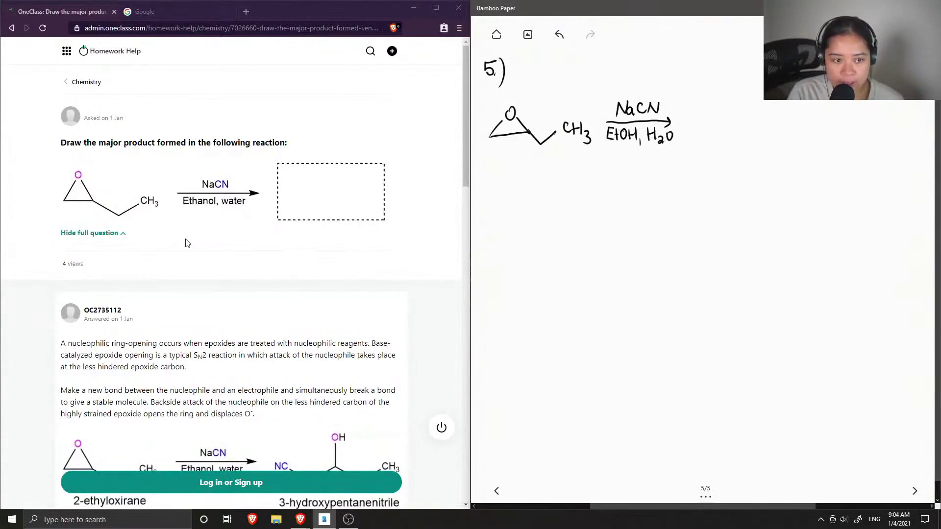
- In blue ink, label NaCN 'Strong base/nucleophile' with an arrow, and write CN⁻ below the epoxide
click(853, 34)
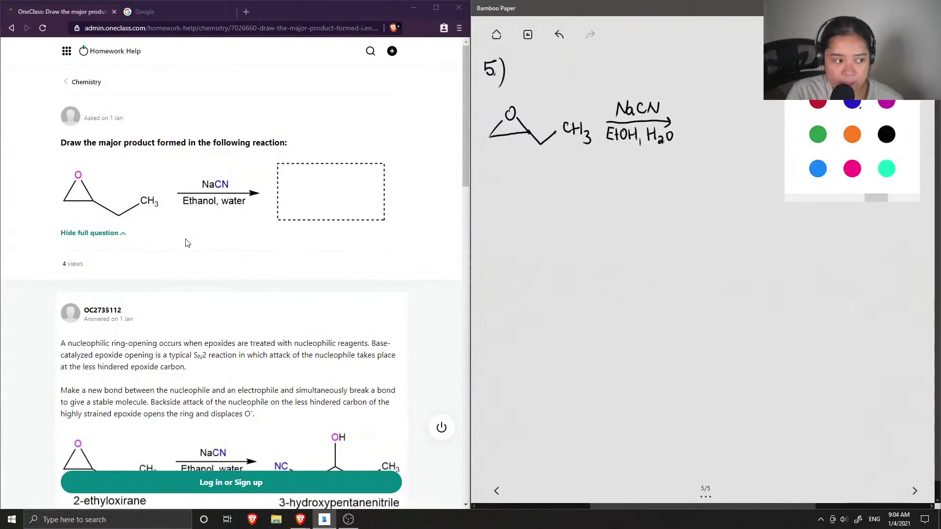
click(852, 169)
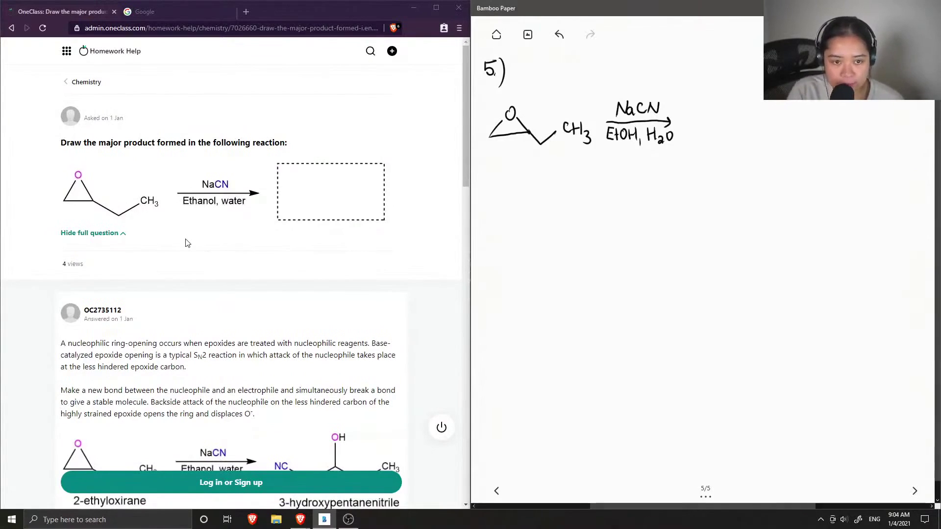
drag(622, 77, 622, 92)
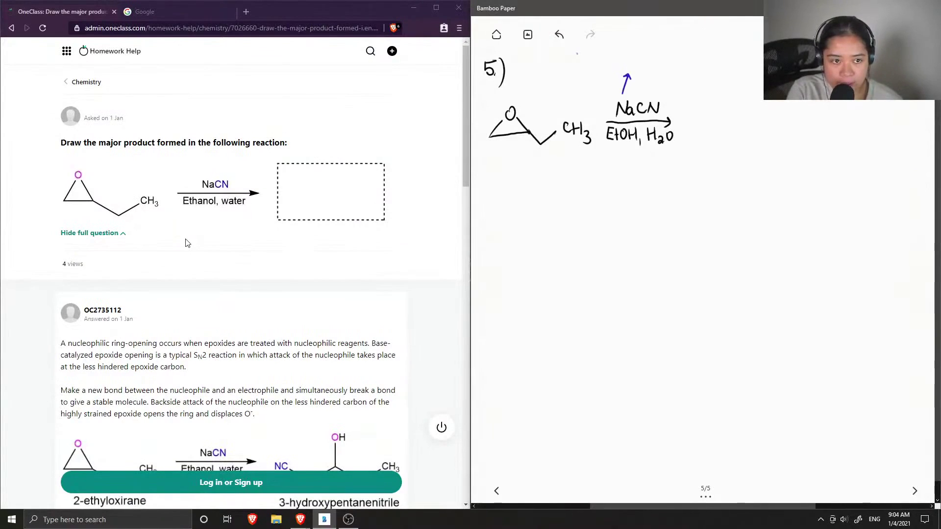
mouse_move(577, 53)
mouse_down()
mouse_move(573, 61)
mouse_move(605, 65)
mouse_move(649, 60)
mouse_up()
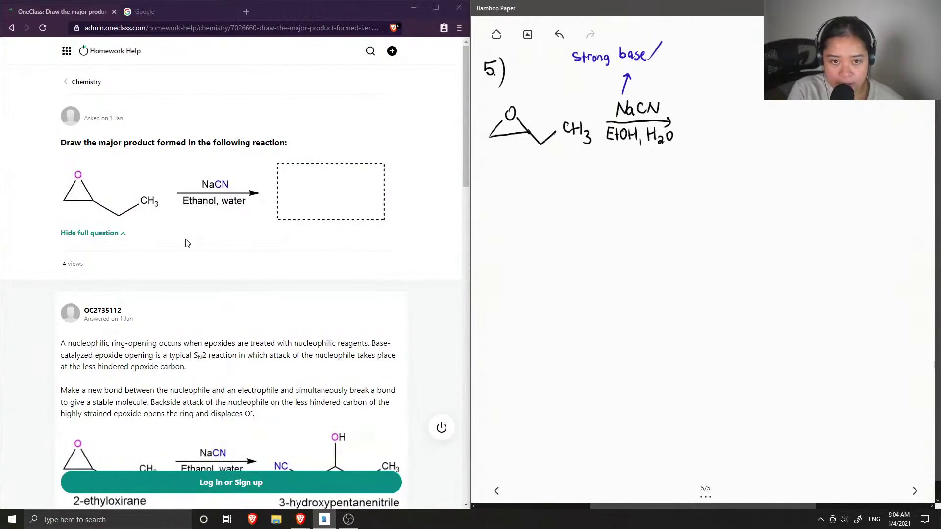
drag(662, 58, 679, 56)
mouse_move(685, 43)
mouse_down()
mouse_move(686, 56)
mouse_move(723, 57)
mouse_up()
drag(726, 53, 736, 55)
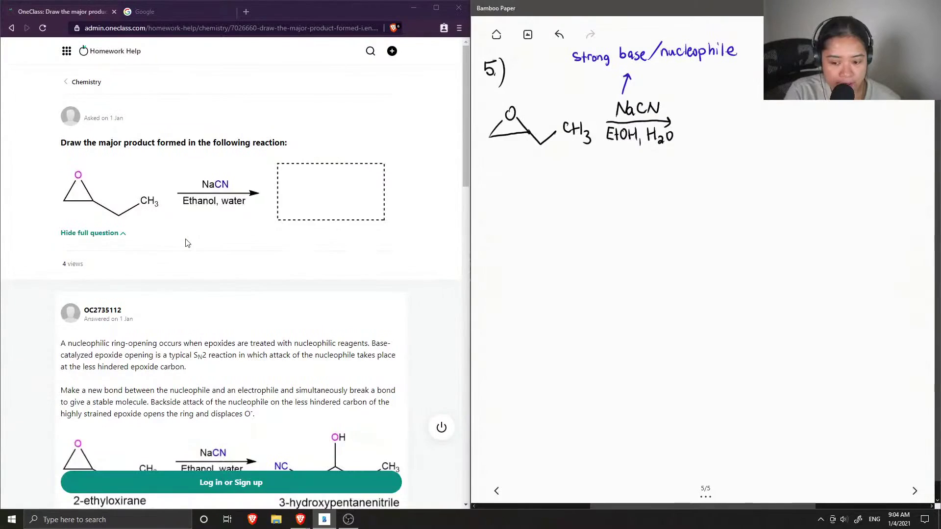
mouse_move(496, 179)
mouse_down()
mouse_move(500, 192)
mouse_move(520, 174)
mouse_up()
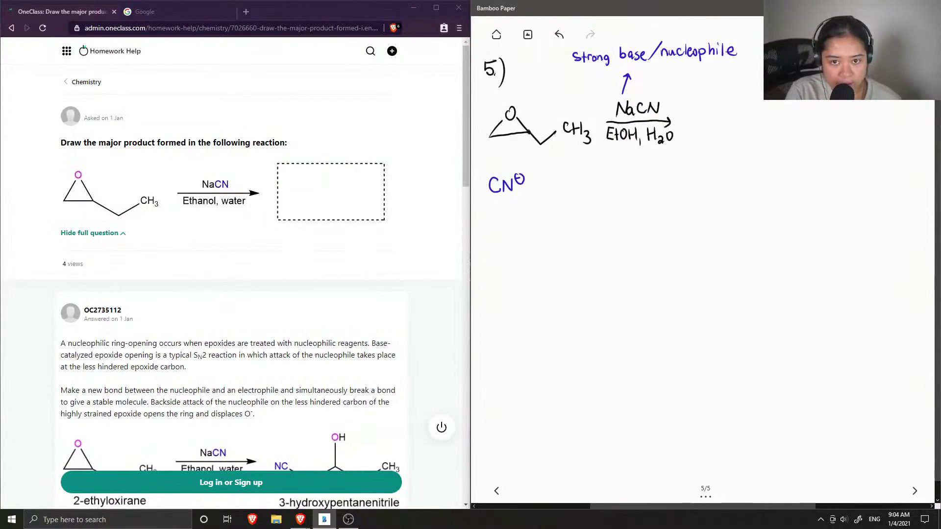
- In red, draw curved arrows from CN⁻ to the epoxide carbon and from the C–O bond onto oxygen
click(853, 34)
click(818, 133)
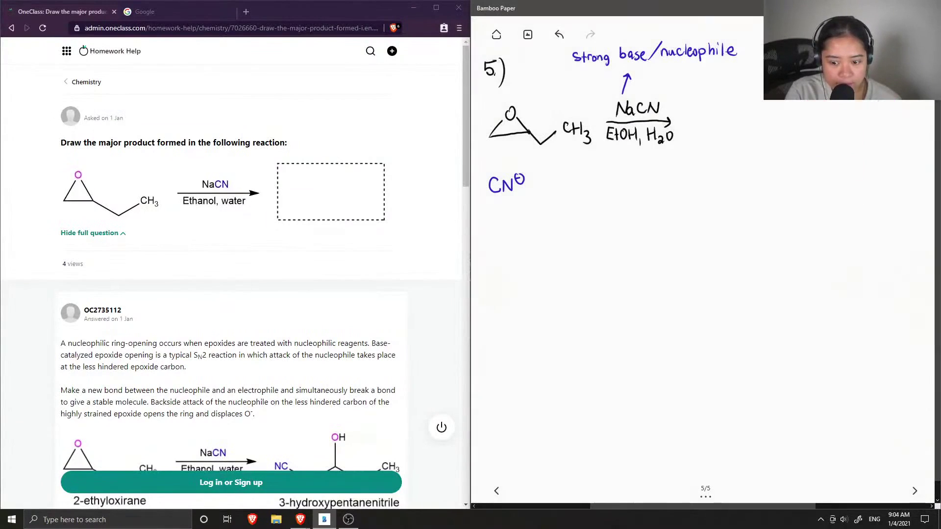
drag(516, 167, 488, 140)
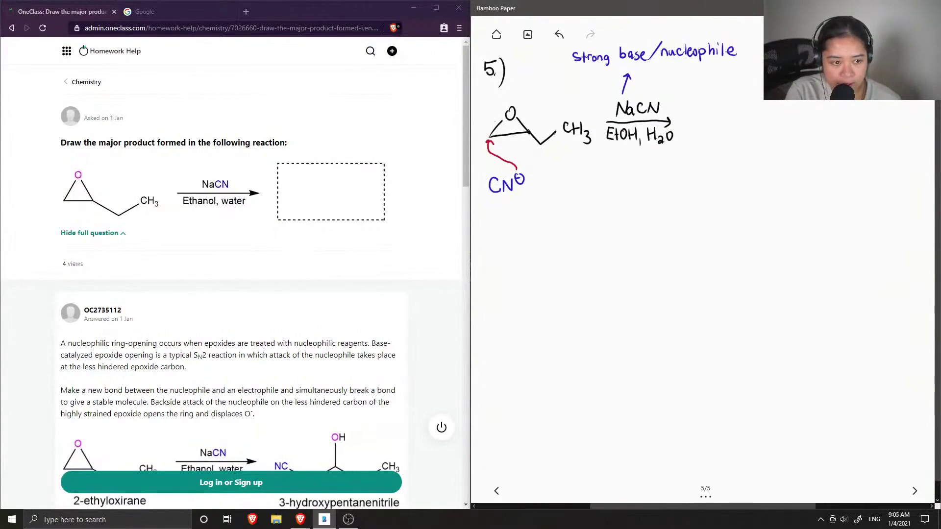
drag(493, 121, 501, 107)
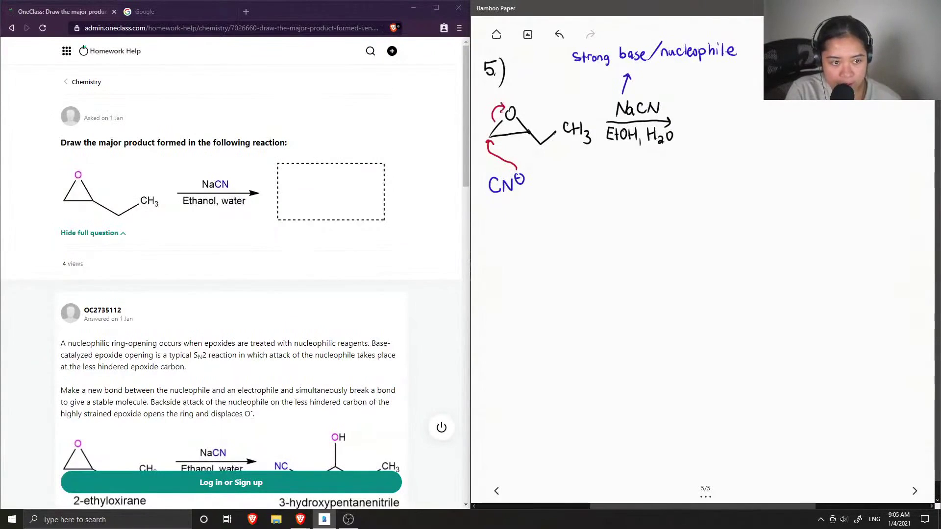
- In black, draw an arrow down to the alkoxide intermediate NC–CH2–CH(O⁻)–CH3
click(853, 35)
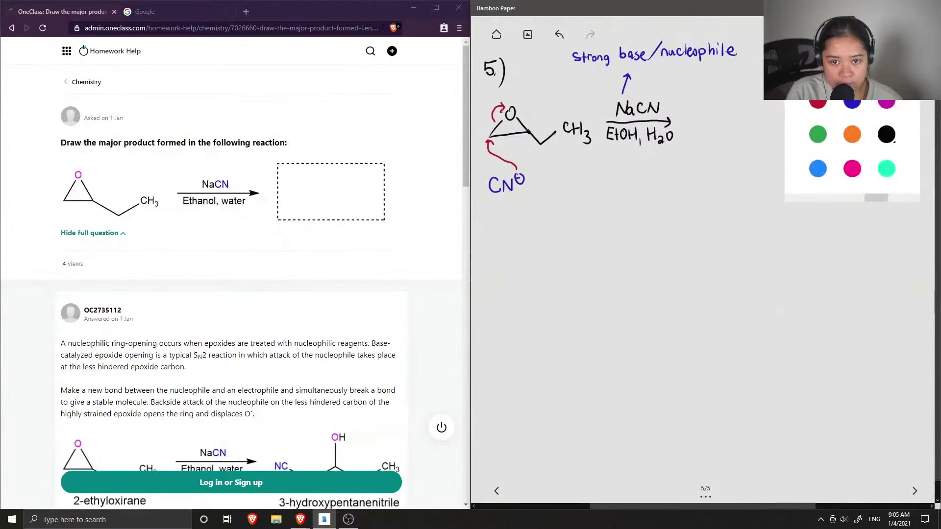
click(886, 135)
drag(544, 154, 585, 222)
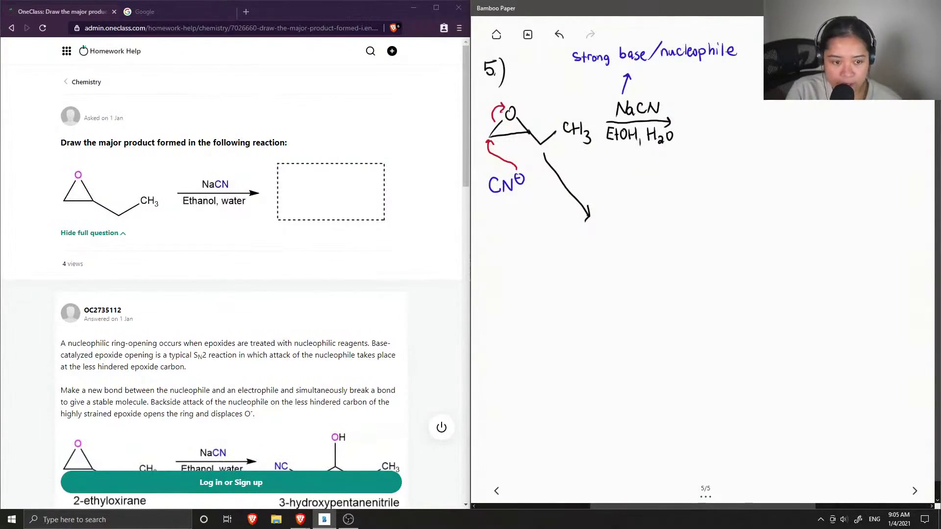
mouse_move(599, 219)
mouse_down()
mouse_move(615, 220)
mouse_move(616, 205)
mouse_move(629, 219)
mouse_up()
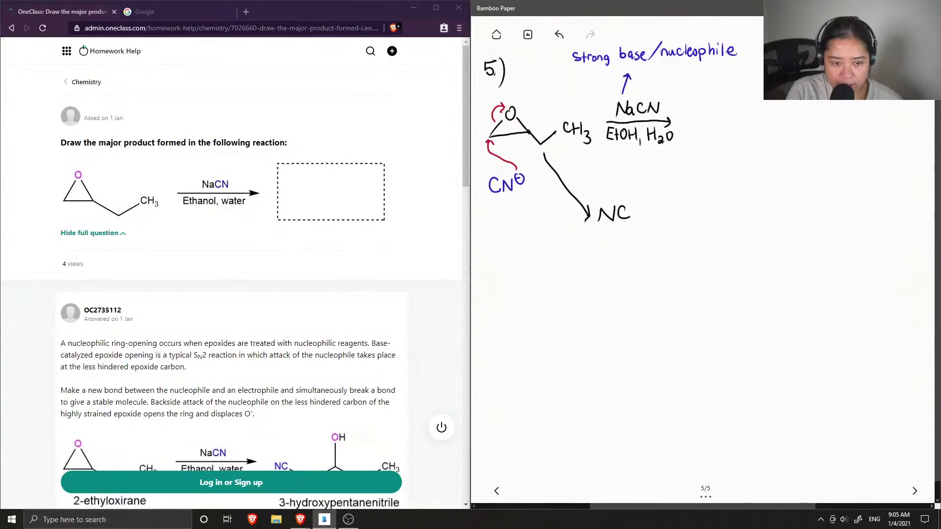
mouse_move(644, 224)
mouse_down()
mouse_move(667, 223)
mouse_move(678, 206)
mouse_move(662, 181)
mouse_up()
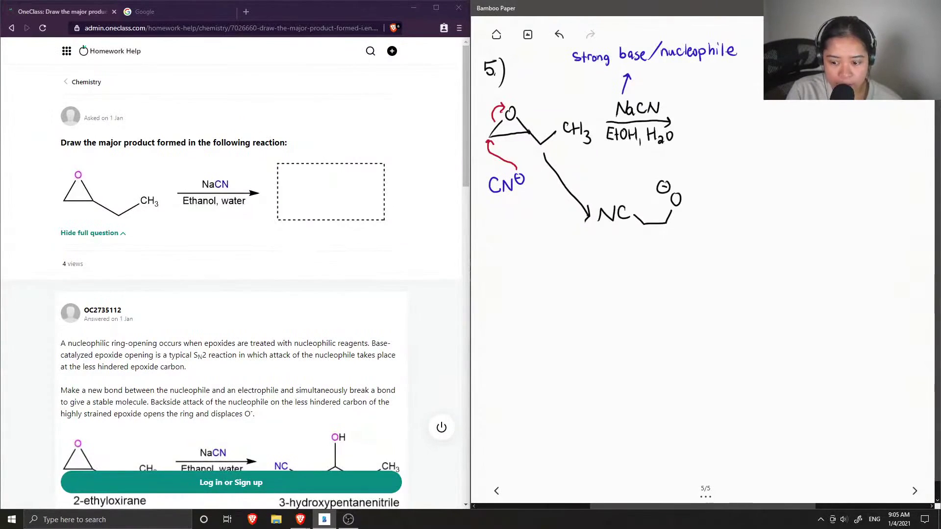
mouse_move(666, 224)
mouse_down()
mouse_move(679, 236)
mouse_move(718, 233)
mouse_up()
drag(718, 226, 718, 239)
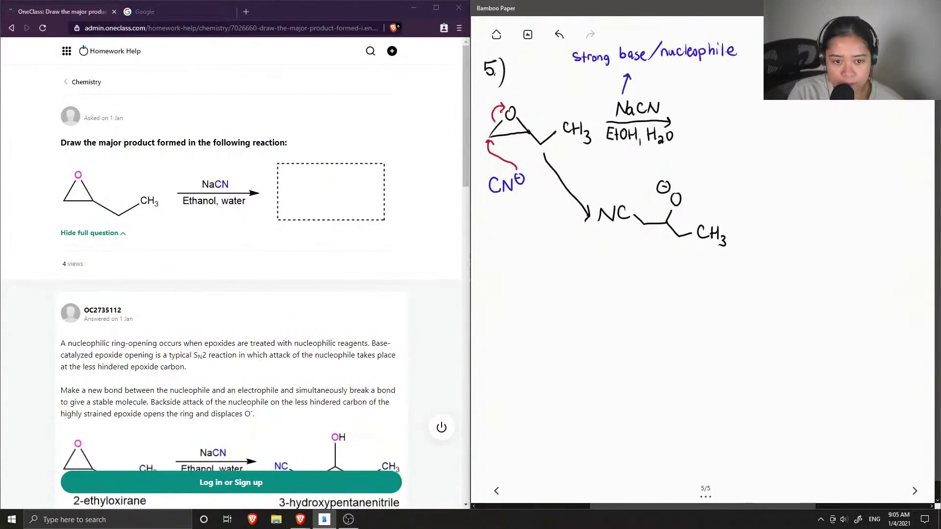
- Write H–O–H beside the alkoxide and draw a red arrow from O⁻ to water's hydrogen
mouse_move(726, 181)
mouse_down()
mouse_move(726, 194)
mouse_move(753, 175)
mouse_move(767, 199)
mouse_up()
drag(765, 194, 773, 201)
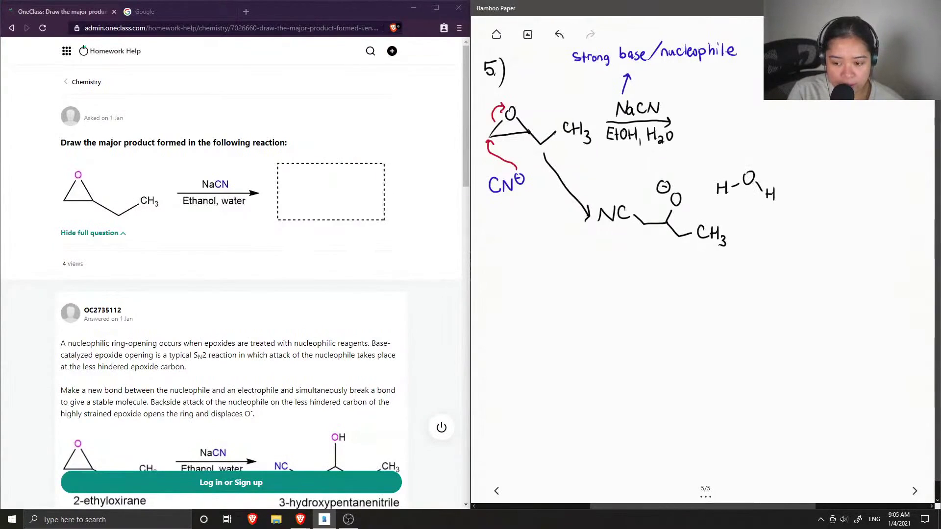
click(857, 34)
click(821, 115)
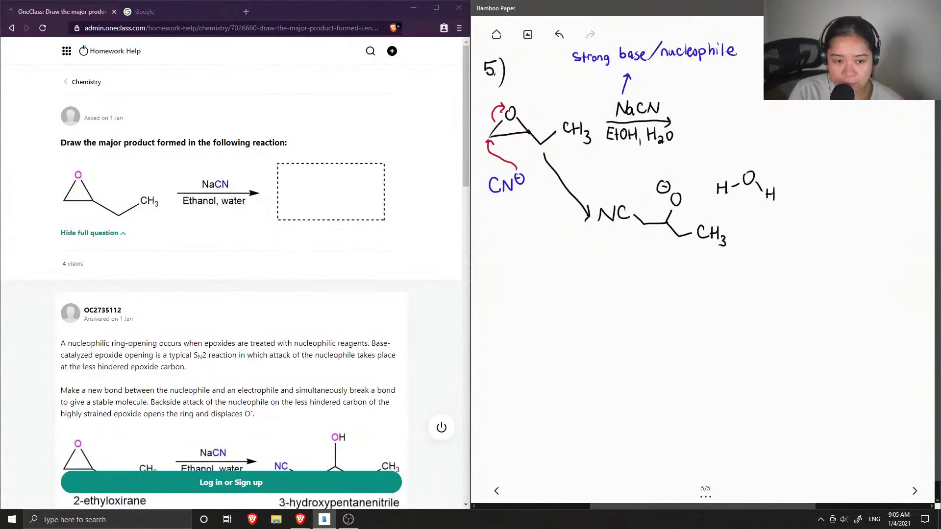
mouse_move(672, 180)
mouse_down()
mouse_move(708, 173)
mouse_move(716, 181)
mouse_up()
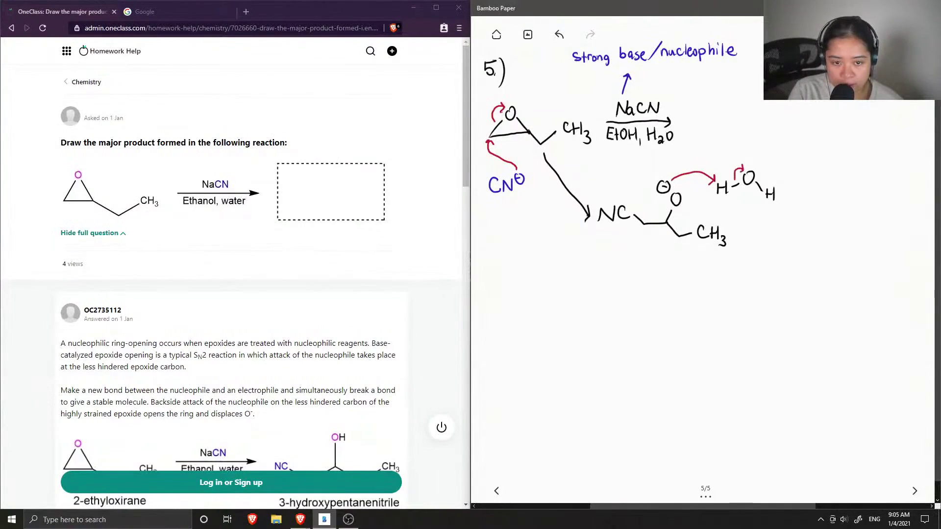
click(862, 34)
click(887, 130)
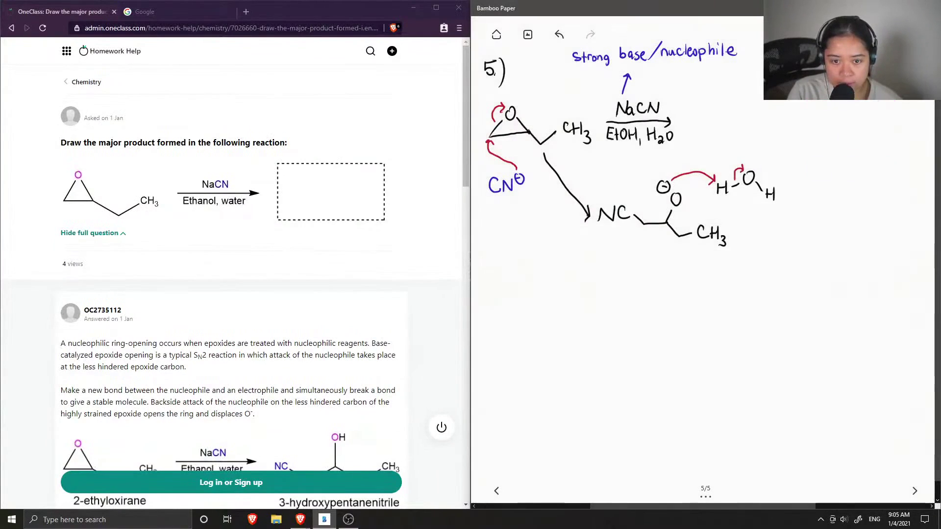
- Draw an arrow up to the final product chain, NC to CH3, at the top right
mouse_move(775, 213)
mouse_down()
mouse_move(800, 187)
mouse_move(802, 148)
mouse_up()
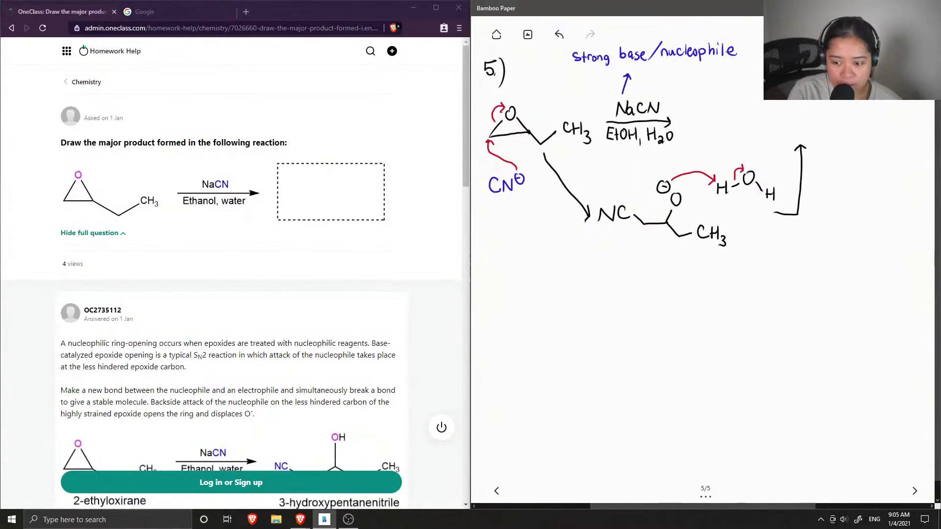
mouse_move(716, 93)
mouse_down()
mouse_move(716, 106)
mouse_move(692, 92)
mouse_move(767, 104)
mouse_up()
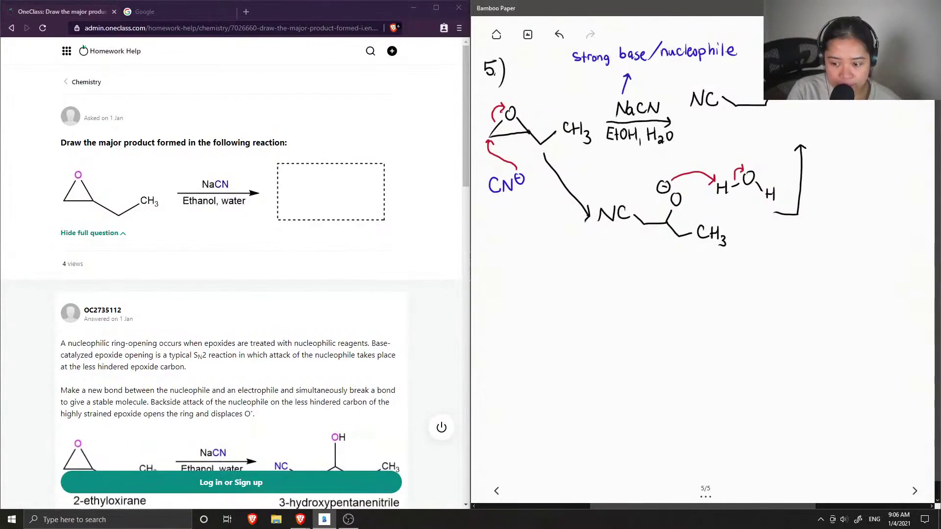
mouse_move(766, 101)
mouse_down()
mouse_move(773, 117)
mouse_move(818, 118)
mouse_up()
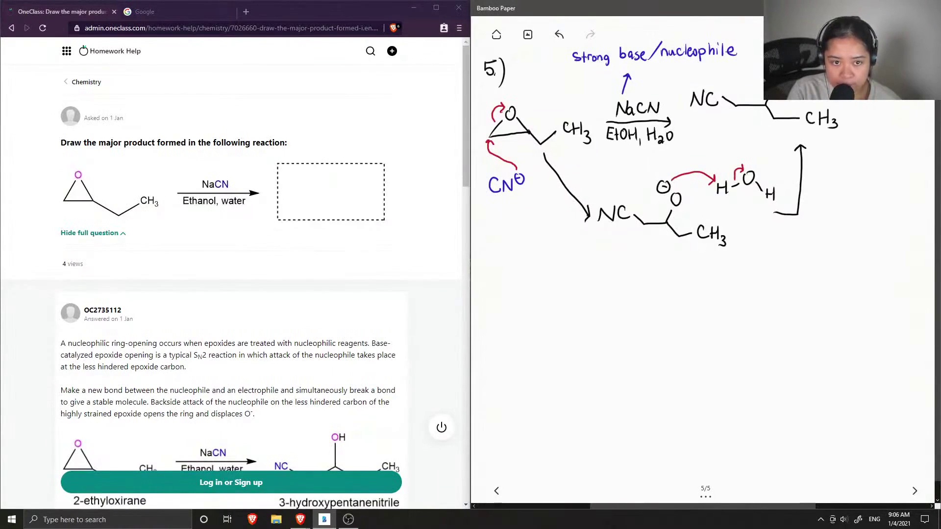
- Enclose the product in a box and begin annotating it in orange
mouse_move(682, 74)
mouse_down()
mouse_move(687, 119)
mouse_move(705, 134)
mouse_move(854, 131)
mouse_move(856, 100)
mouse_up()
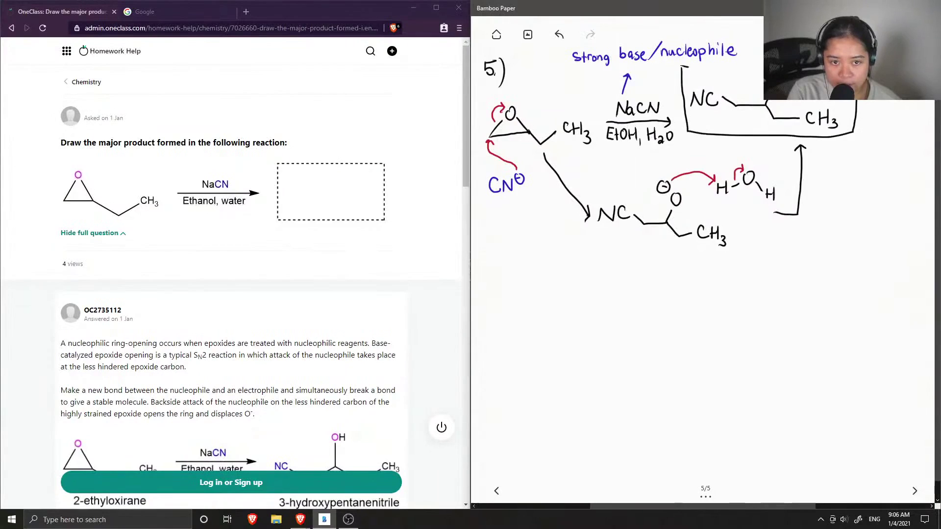
drag(682, 66, 763, 61)
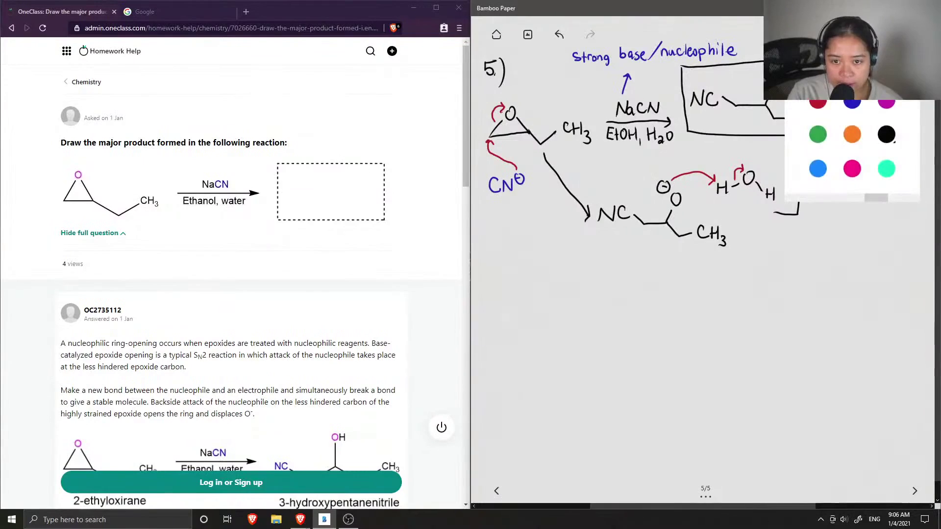
key(Escape)
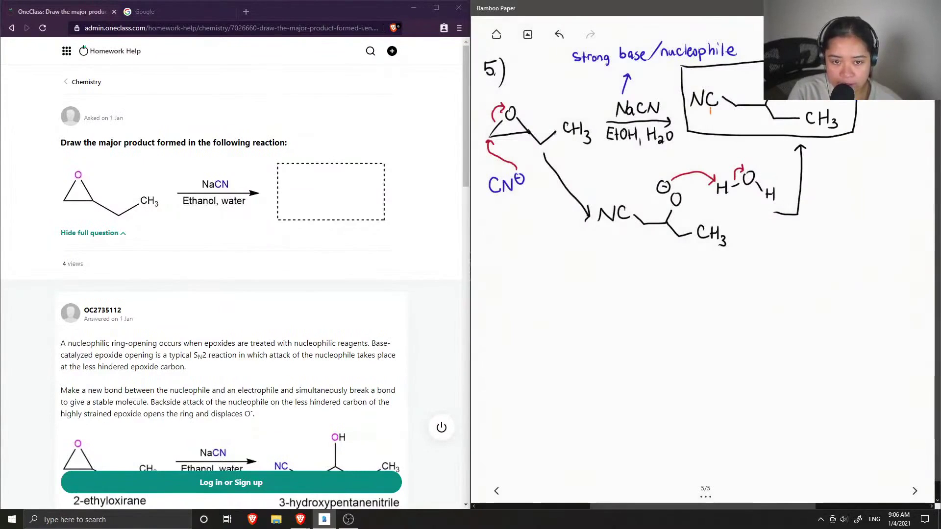
drag(735, 109, 739, 114)
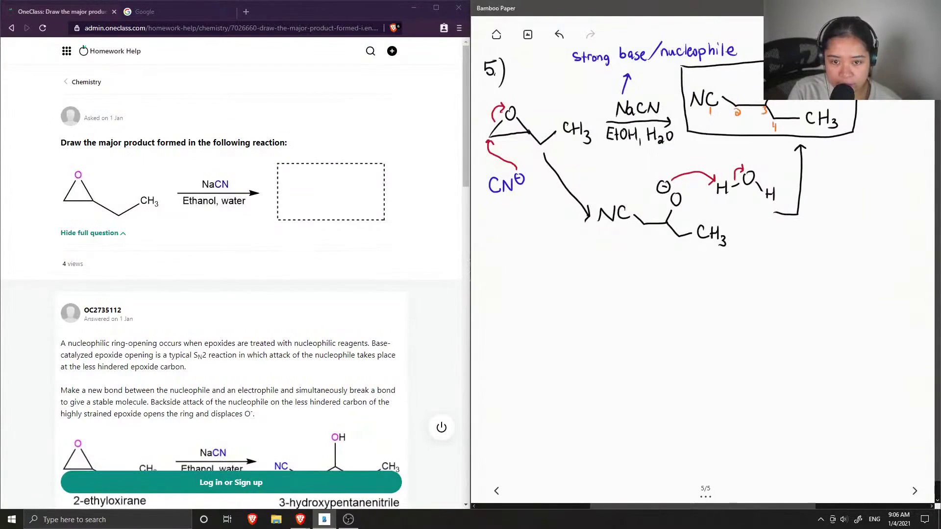
- Number the CH3 carbon as 5 in orange
drag(804, 126, 802, 131)
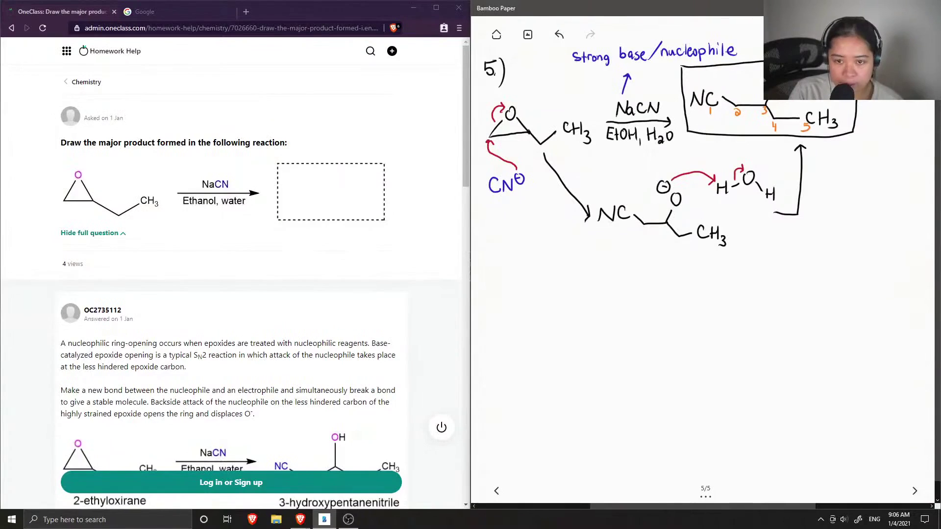
click(852, 34)
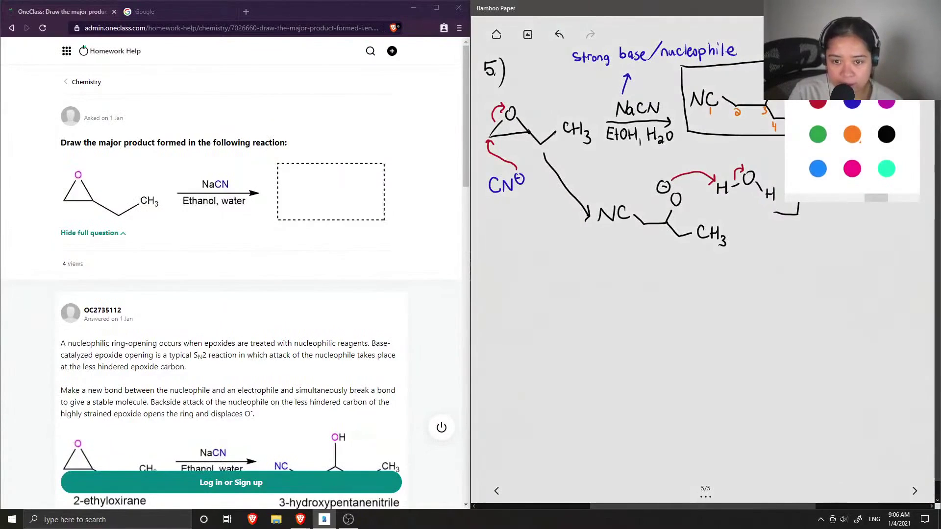
key(Escape)
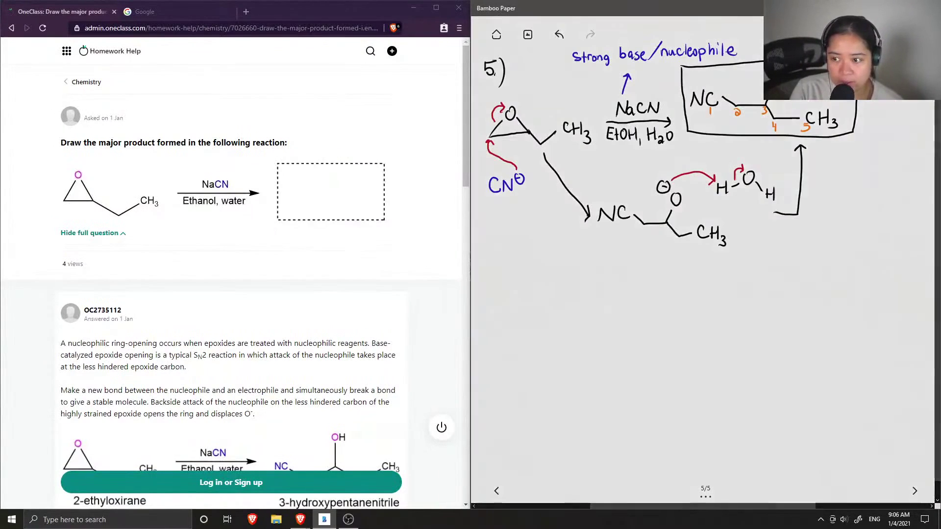
- Erase the product structure and its carbon numbers from inside the box
click(853, 34)
click(819, 98)
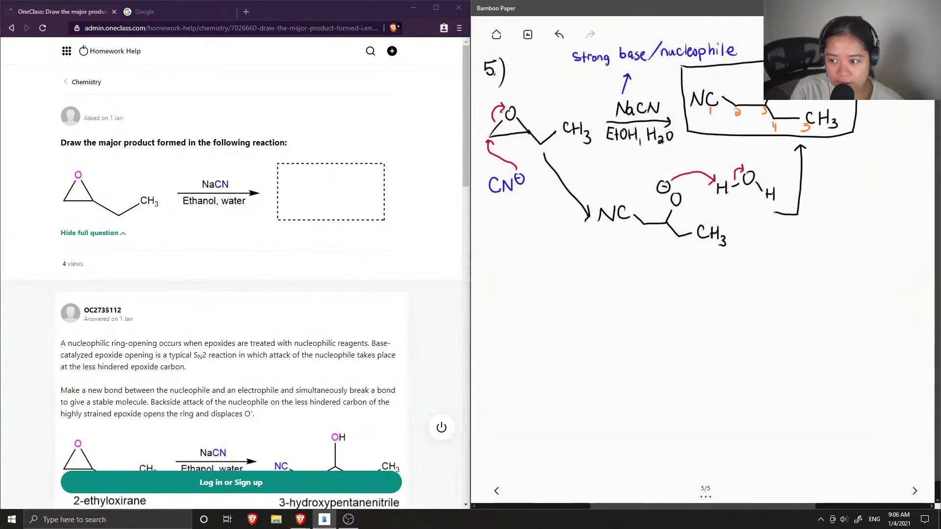
mouse_move(696, 101)
mouse_down()
mouse_move(767, 104)
mouse_move(784, 125)
mouse_move(799, 114)
mouse_move(816, 125)
mouse_move(835, 110)
mouse_move(791, 123)
mouse_move(810, 128)
mouse_move(770, 131)
mouse_move(692, 103)
mouse_up()
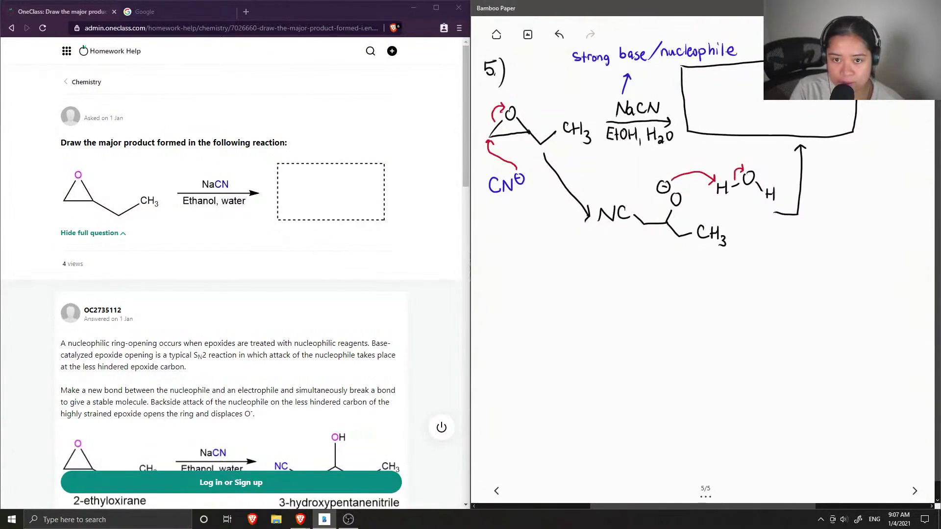
- Redraw the product in black inside the box as NC–CH(OH)–CH3
click(862, 34)
click(862, 98)
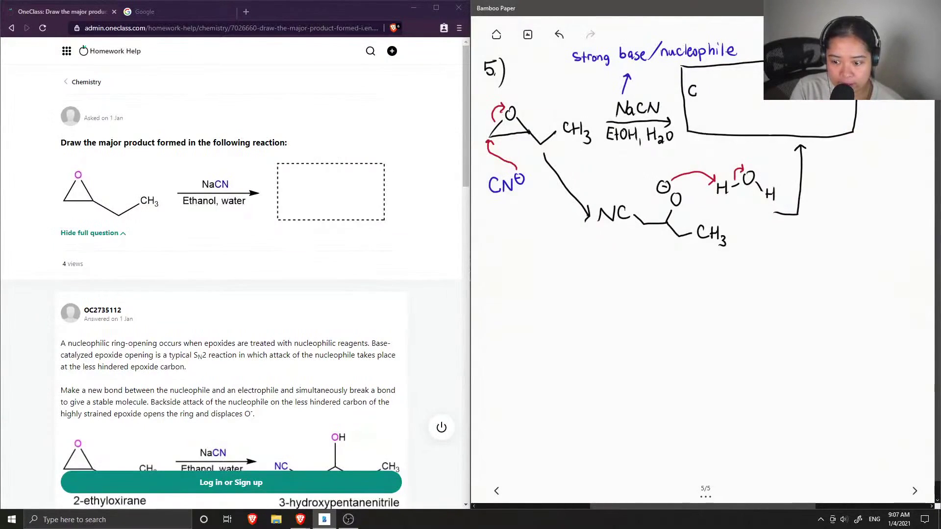
drag(688, 86, 724, 110)
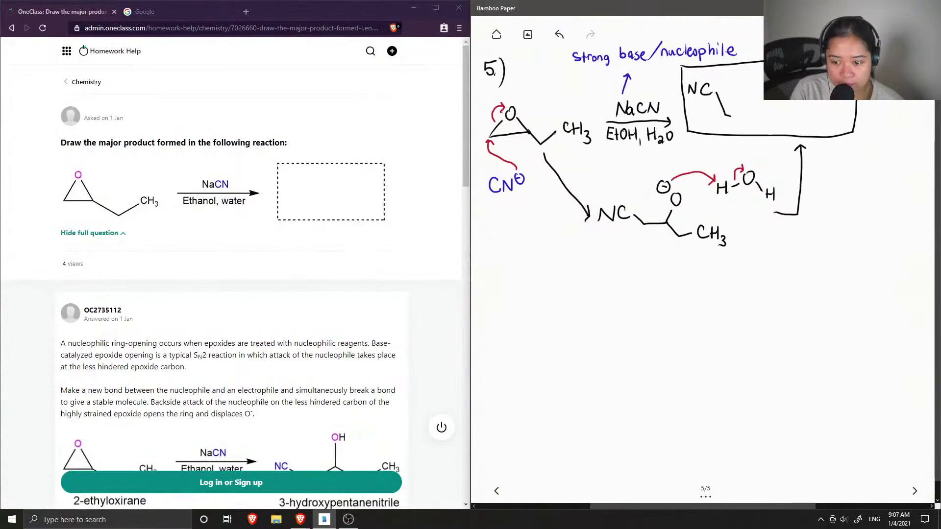
mouse_move(745, 117)
mouse_down()
mouse_move(750, 100)
mouse_move(764, 101)
mouse_up()
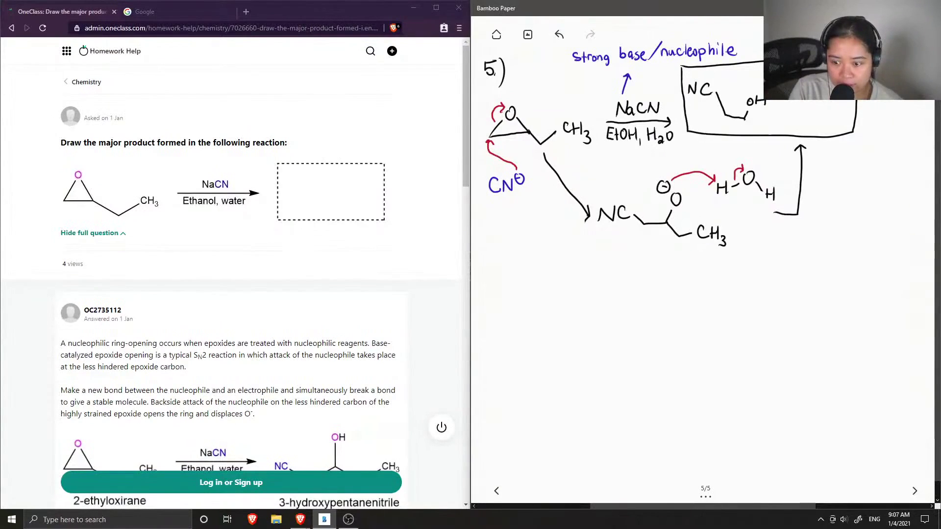
drag(770, 128, 817, 130)
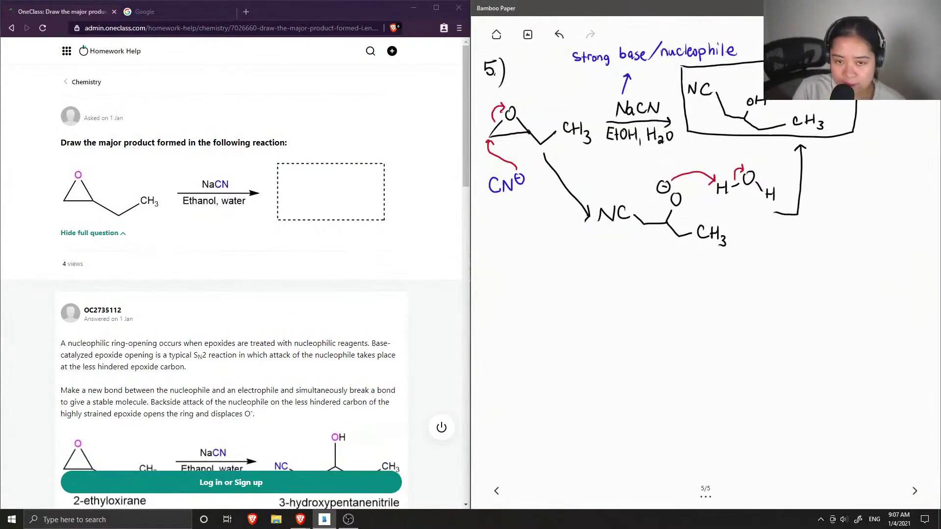
- Number the product's carbons in orange, marking 2, 3 and CH3 as 5
click(852, 34)
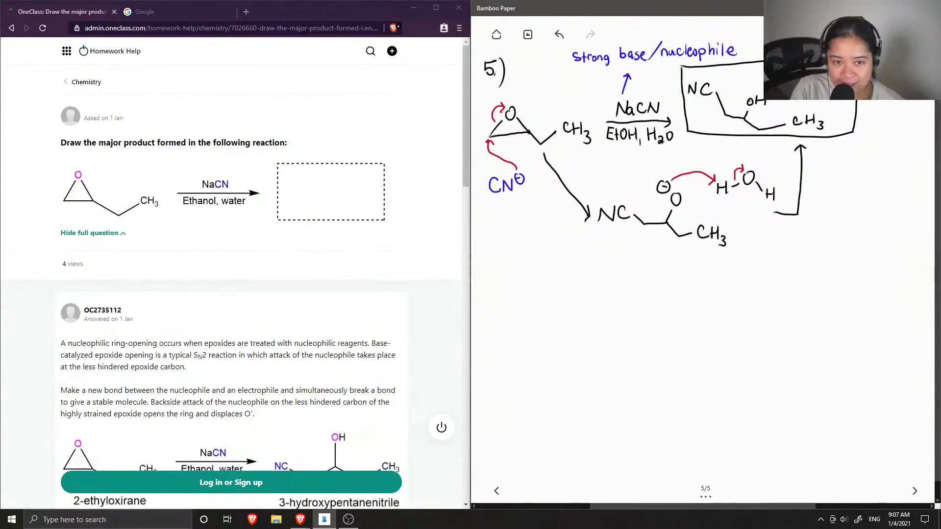
drag(715, 115, 742, 127)
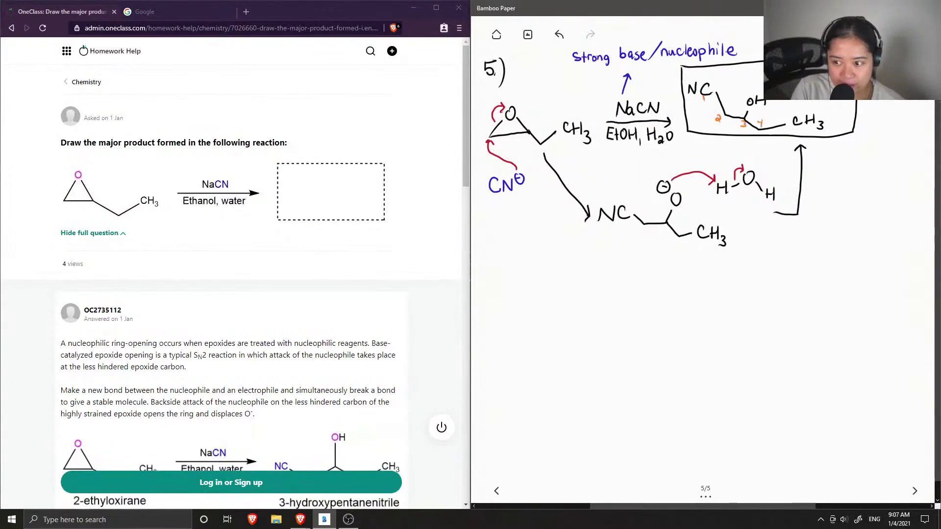
drag(796, 125, 792, 132)
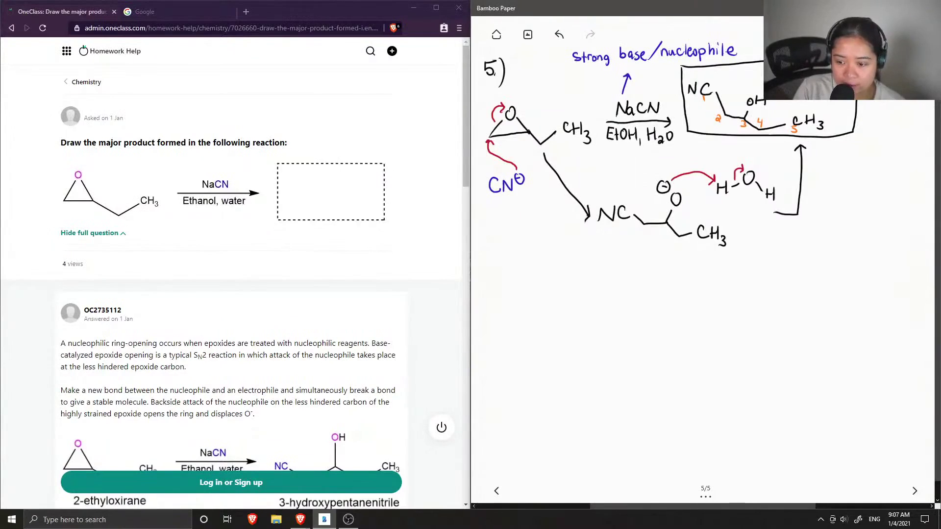
- Write '3-hydroxy' in orange beside the arrow to start the product name
drag(808, 164, 810, 174)
drag(821, 168, 851, 173)
drag(857, 172, 882, 172)
drag(886, 165, 881, 178)
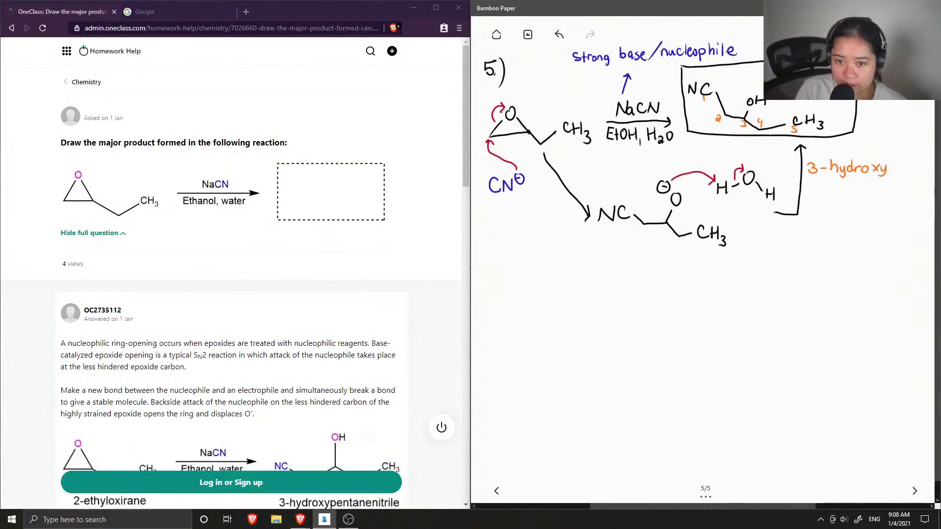
- Add a hyphen after '3-hydroxy' and write 'Pentanenitrile' on the line below
drag(890, 168, 898, 167)
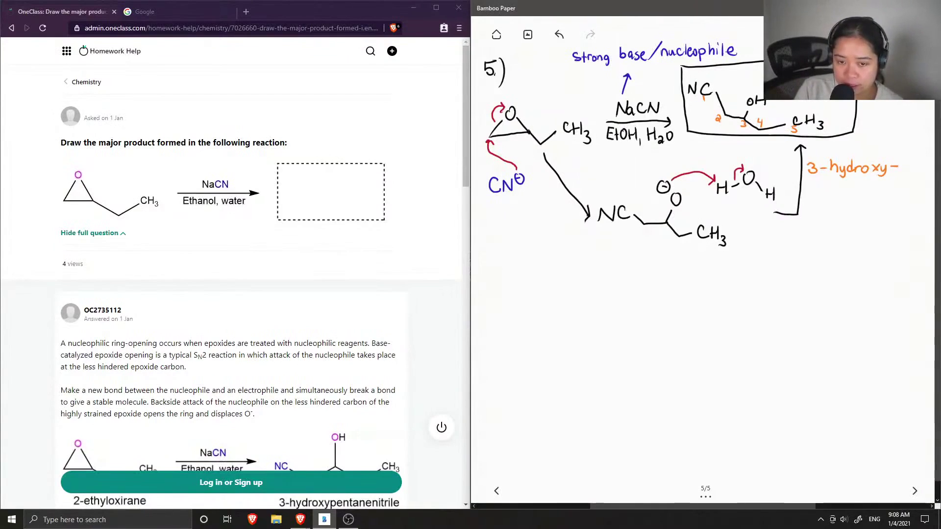
mouse_move(818, 190)
mouse_down()
mouse_move(817, 205)
mouse_move(818, 196)
mouse_move(856, 203)
mouse_up()
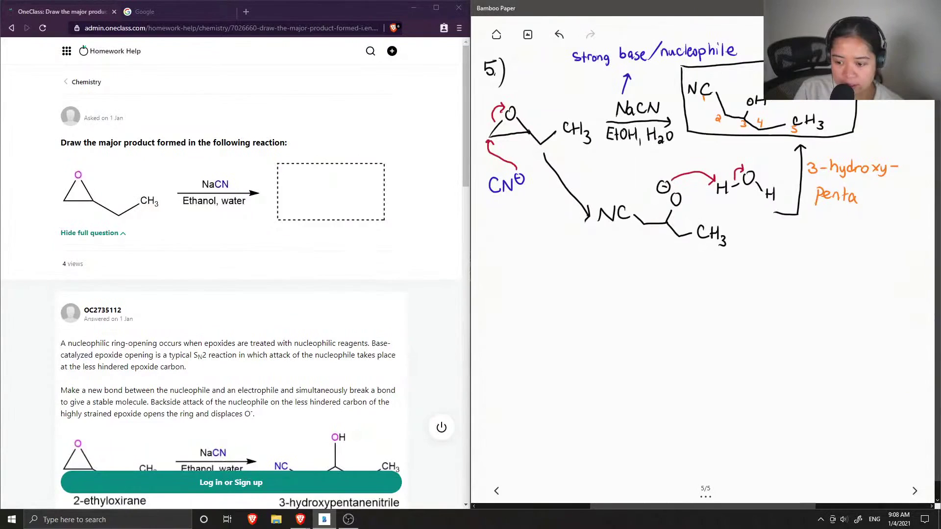
mouse_move(859, 195)
mouse_down()
mouse_move(886, 205)
mouse_move(902, 196)
mouse_up()
drag(902, 204, 923, 209)
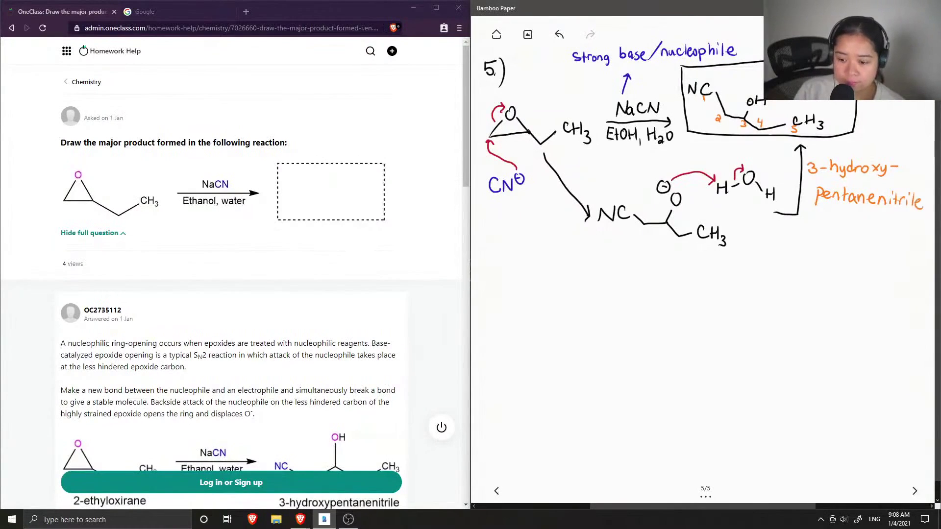
click(852, 34)
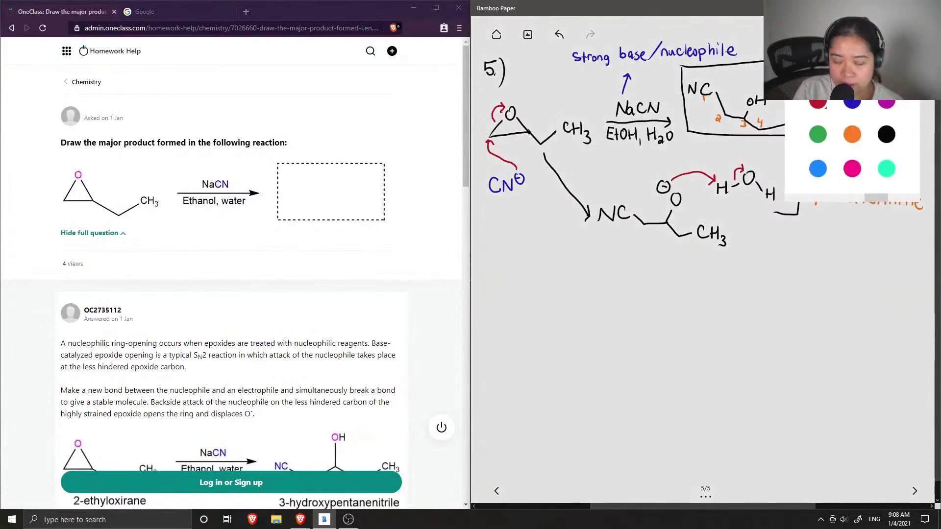
- In red, write '* SN2 mechanism → epoxide ring opens' below the mechanism
click(818, 104)
drag(489, 267, 495, 276)
mouse_move(500, 267)
mouse_down()
mouse_move(495, 285)
mouse_move(507, 272)
mouse_move(526, 278)
mouse_move(517, 282)
mouse_move(544, 281)
mouse_move(549, 264)
mouse_move(546, 285)
mouse_move(536, 274)
mouse_move(686, 281)
mouse_move(718, 293)
mouse_move(737, 279)
mouse_move(750, 288)
mouse_up()
mouse_move(751, 278)
mouse_down()
mouse_move(742, 288)
mouse_move(800, 275)
mouse_move(823, 297)
mouse_up()
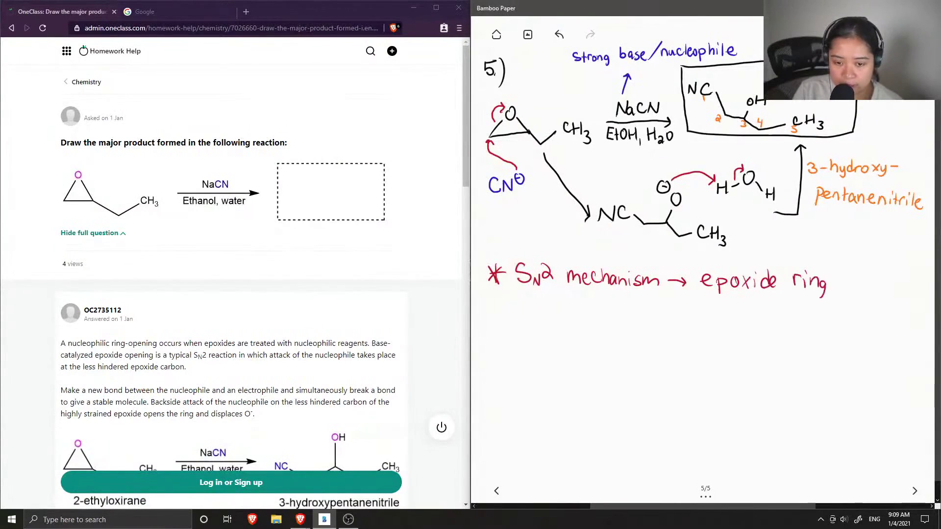
drag(537, 301, 537, 314)
mouse_move(542, 303)
mouse_down()
mouse_move(543, 323)
mouse_move(544, 311)
mouse_move(581, 307)
mouse_move(577, 317)
mouse_move(595, 324)
mouse_move(629, 308)
mouse_move(622, 326)
mouse_move(657, 318)
mouse_up()
- Continue the note with 'cyanide ion attacks less hindered carbon'
drag(667, 302, 666, 319)
drag(670, 313, 759, 321)
mouse_move(751, 312)
mouse_down()
mouse_move(770, 322)
mouse_move(776, 313)
mouse_up()
mouse_move(782, 312)
mouse_down()
mouse_move(777, 320)
mouse_move(790, 321)
mouse_up()
drag(800, 303, 799, 320)
drag(805, 309, 813, 327)
drag(569, 330, 570, 357)
mouse_move(573, 349)
mouse_down()
mouse_move(580, 343)
mouse_move(584, 358)
mouse_up()
mouse_move(593, 348)
mouse_down()
mouse_move(585, 358)
mouse_move(679, 357)
mouse_up()
mouse_move(681, 357)
mouse_down()
mouse_move(688, 347)
mouse_move(700, 356)
mouse_up()
mouse_move(711, 334)
mouse_down()
mouse_move(712, 357)
mouse_move(771, 360)
mouse_move(782, 349)
mouse_up()
mouse_move(780, 342)
mouse_down()
mouse_move(779, 360)
mouse_move(793, 352)
mouse_move(814, 362)
mouse_up()
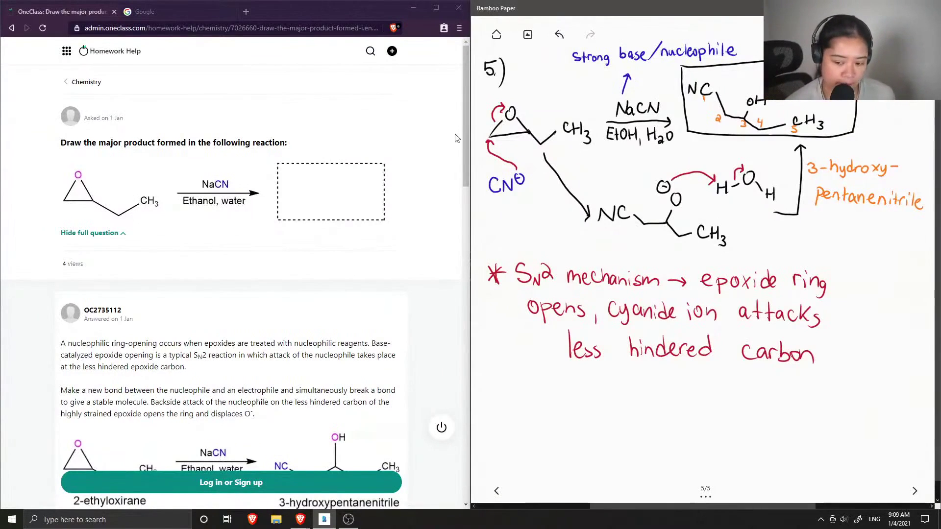
- Scroll the OneClass answer down to the 2-ethyloxirane + NaCN → 3-hydroxypentanenitrile diagram and Verify solution box
scroll(361, 286, down, 1)
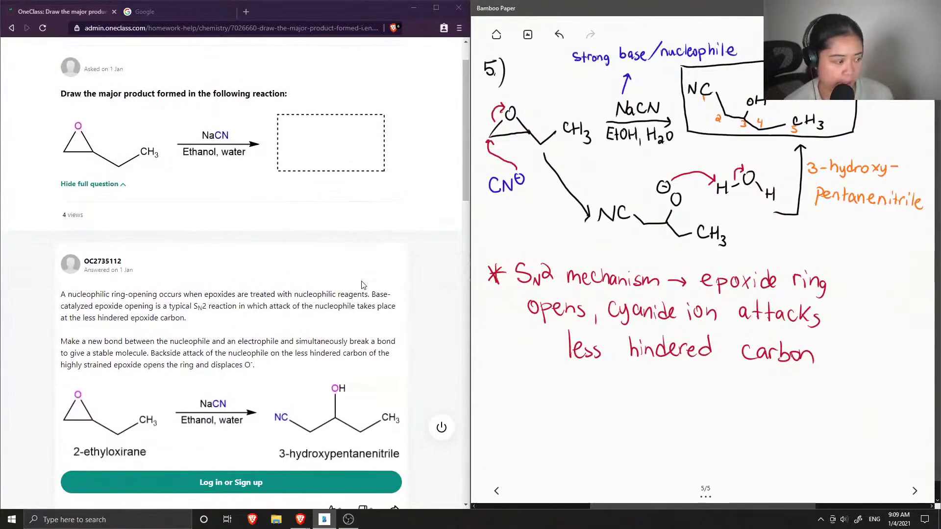
scroll(361, 285, down, 1)
scroll(366, 280, down, 1)
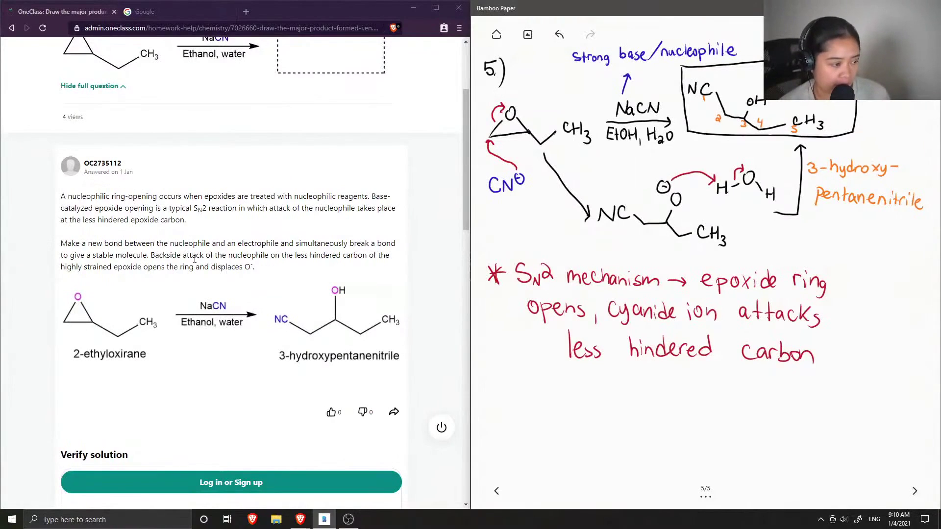
scroll(198, 259, down, 1)
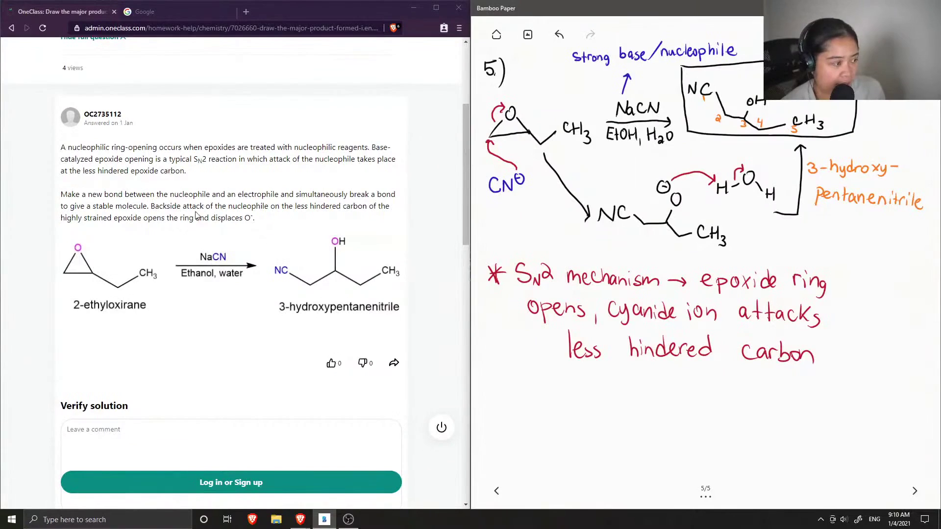
double_click(103, 206)
click(152, 202)
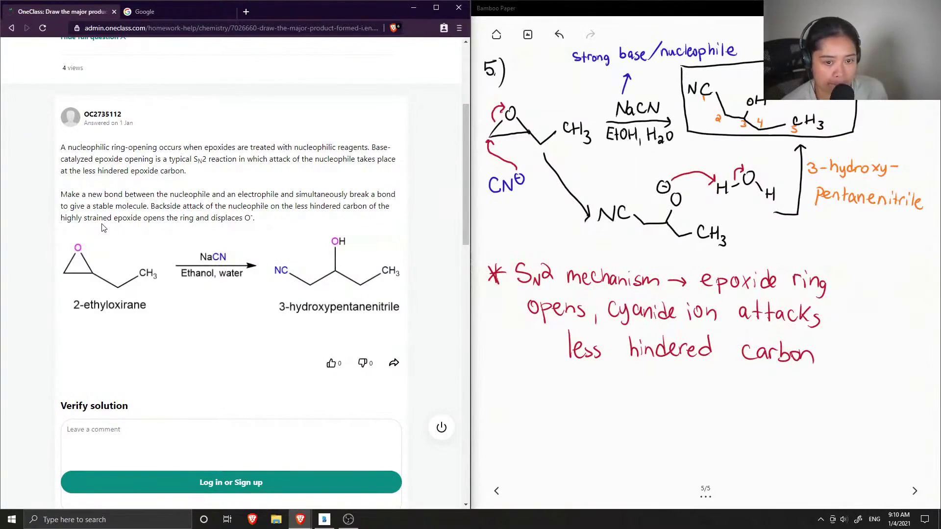
scroll(103, 228, down, 1)
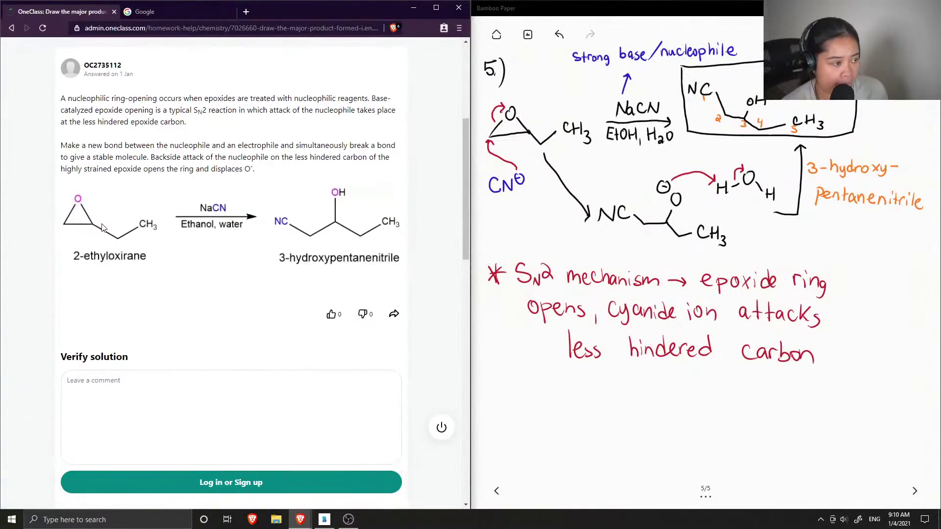
scroll(103, 228, down, 1)
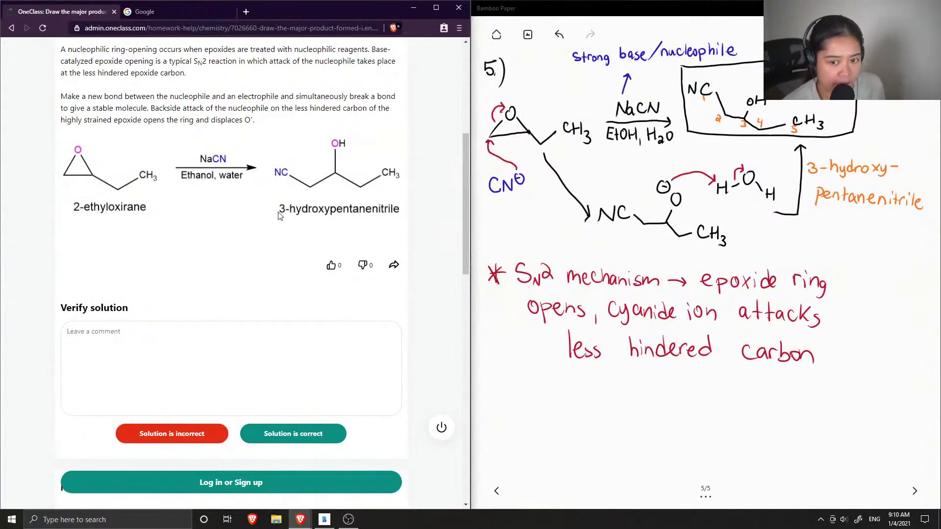
scroll(280, 215, down, 1)
- Comment 'This solution is correct!' on the OneClass answer and mark the solution correct
click(284, 292)
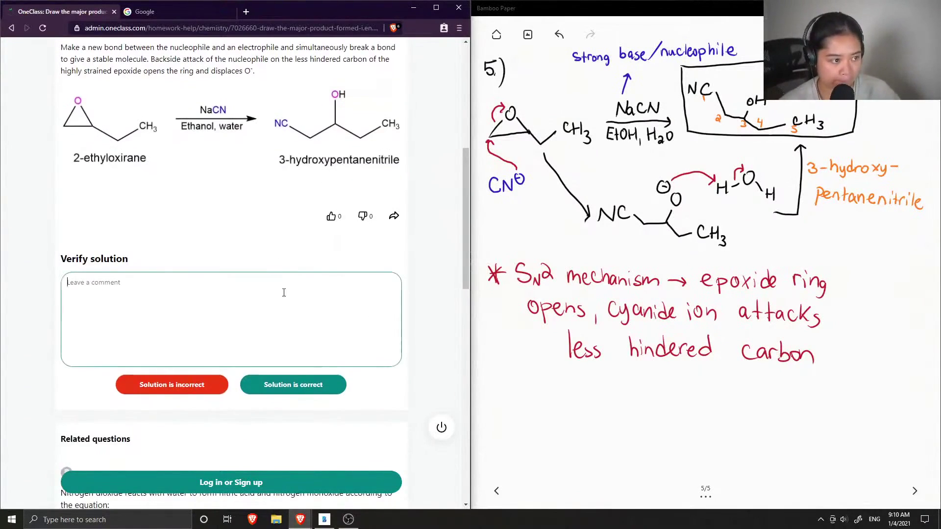
text(T)
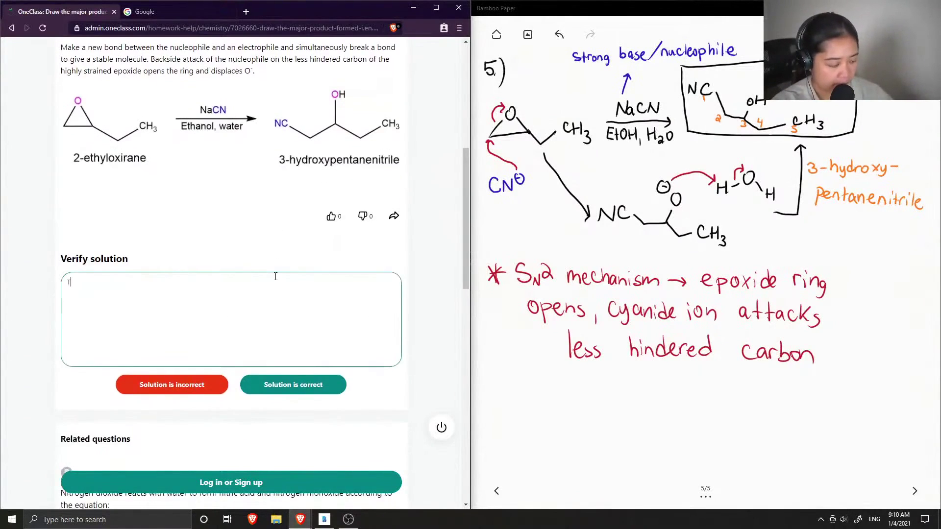
text(his solution)
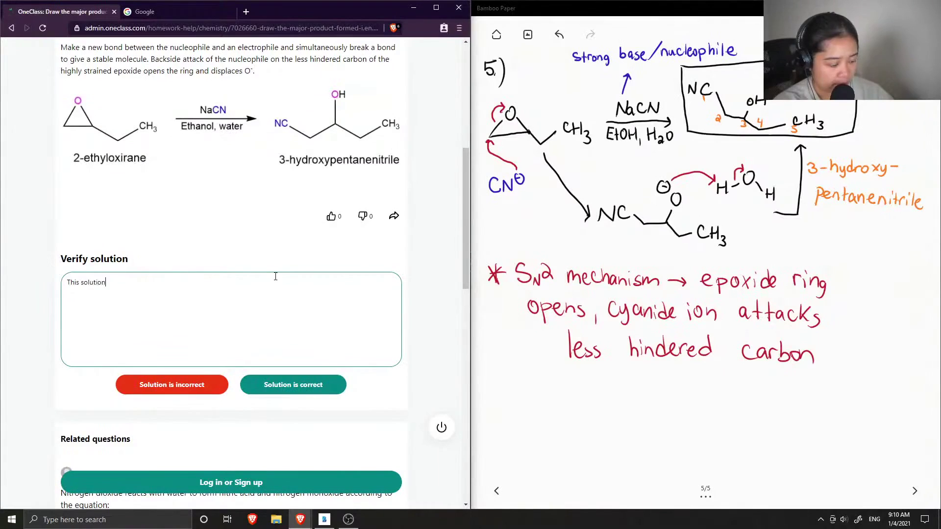
text( is correct!)
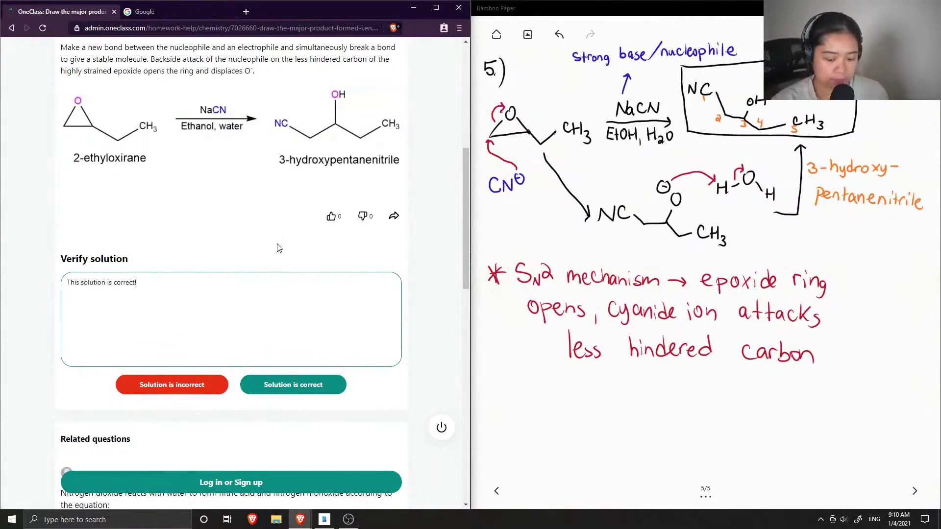
click(283, 389)
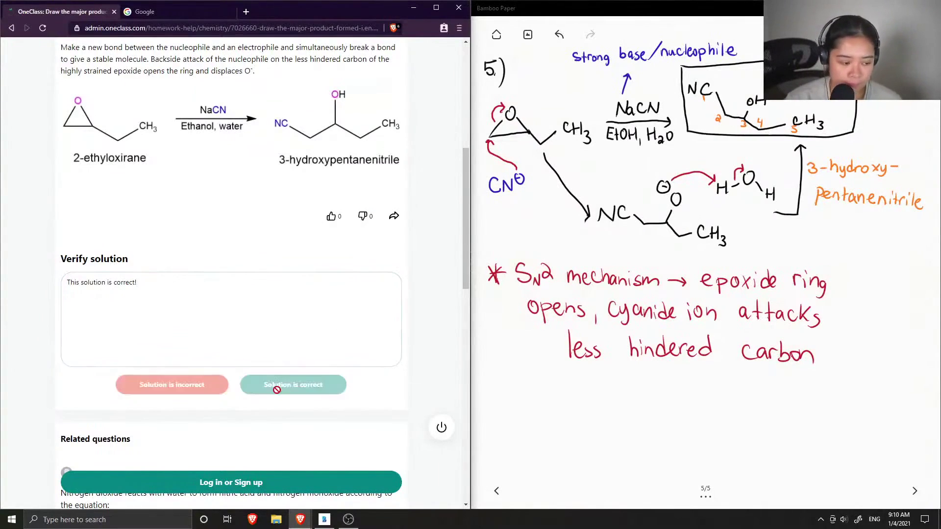